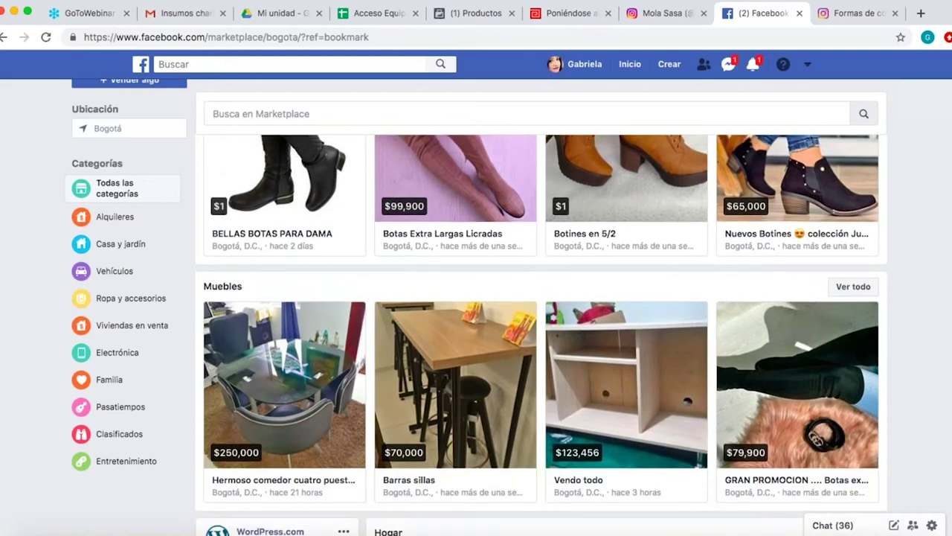
Search Marketplace in Bogotá for "artesanias" and look through the listed craft items.
{"action": "scroll", "coordinate": [541, 334], "scroll_direction": "down", "scroll_amount": 6}
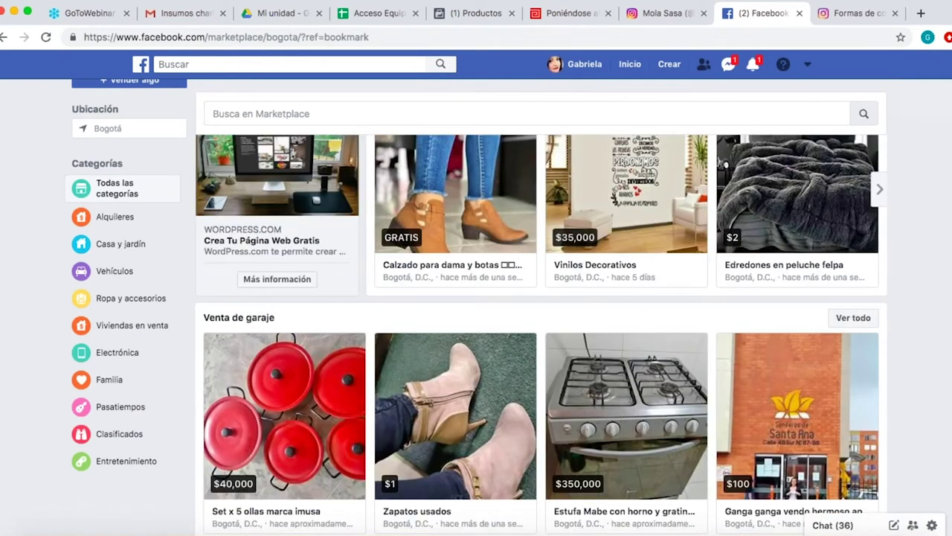
{"action": "scroll", "coordinate": [542, 335], "scroll_direction": "up", "scroll_amount": 3}
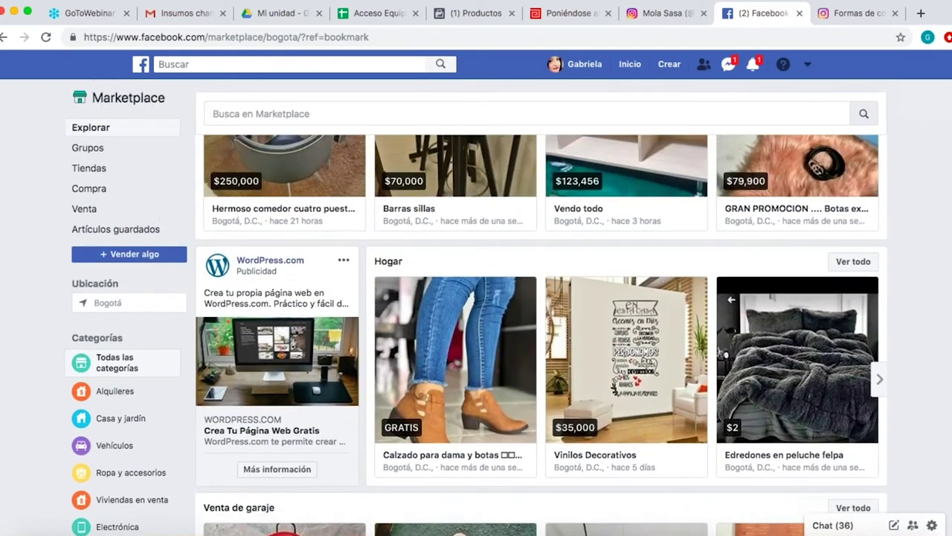
{"action": "scroll", "coordinate": [541, 335], "scroll_direction": "up", "scroll_amount": 3}
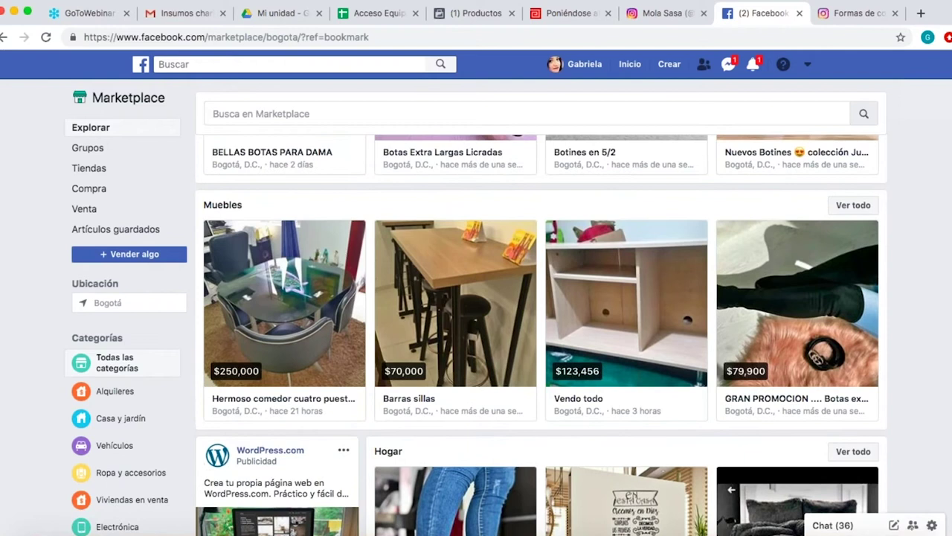
{"action": "left_click", "coordinate": [254, 113]}
{"action": "type", "text": "a"}
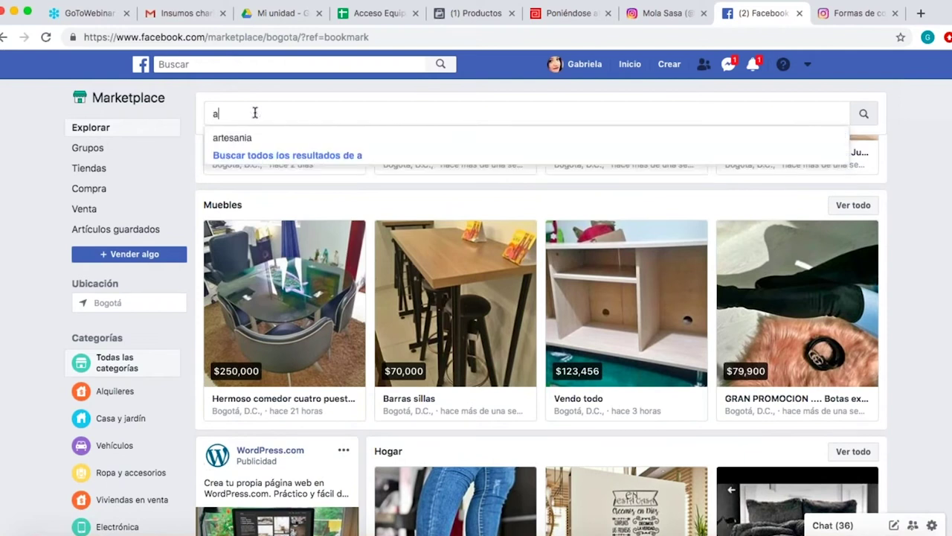
{"action": "type", "text": "rtesanias"}
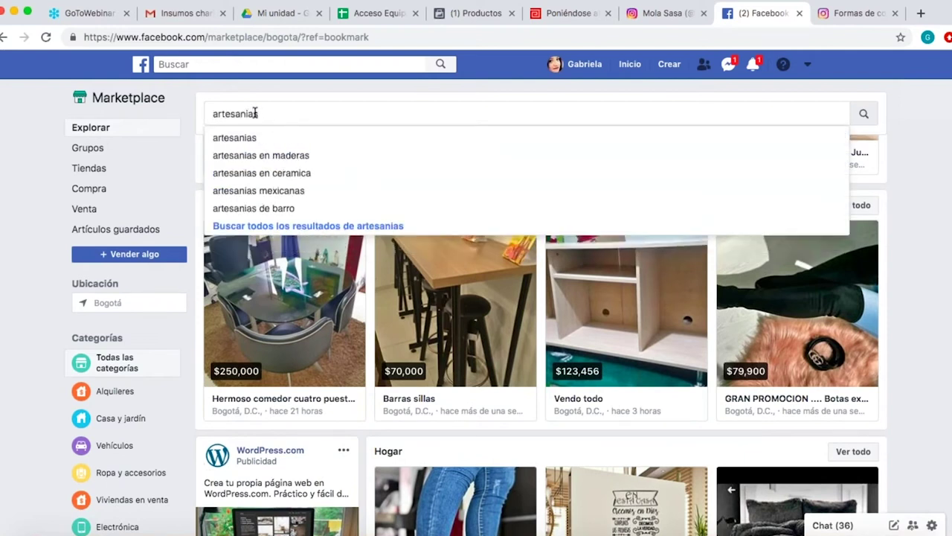
{"action": "key", "text": "Return"}
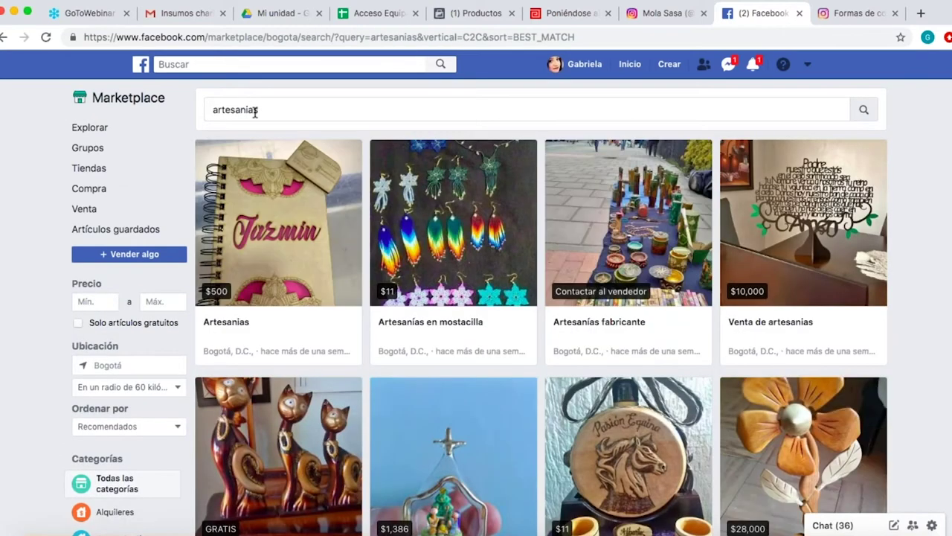
{"action": "scroll", "coordinate": [255, 112], "scroll_direction": "down", "scroll_amount": 5}
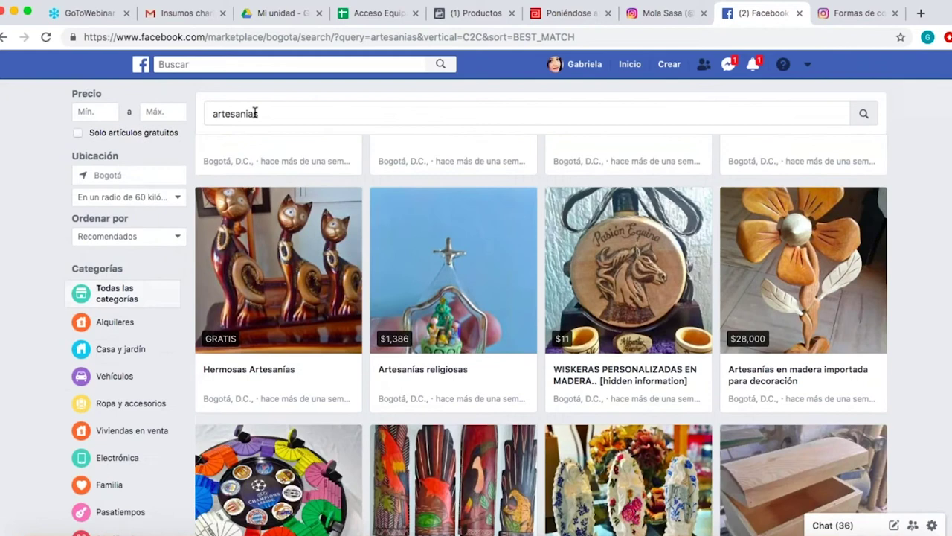
{"action": "scroll", "coordinate": [254, 111], "scroll_direction": "down", "scroll_amount": 10}
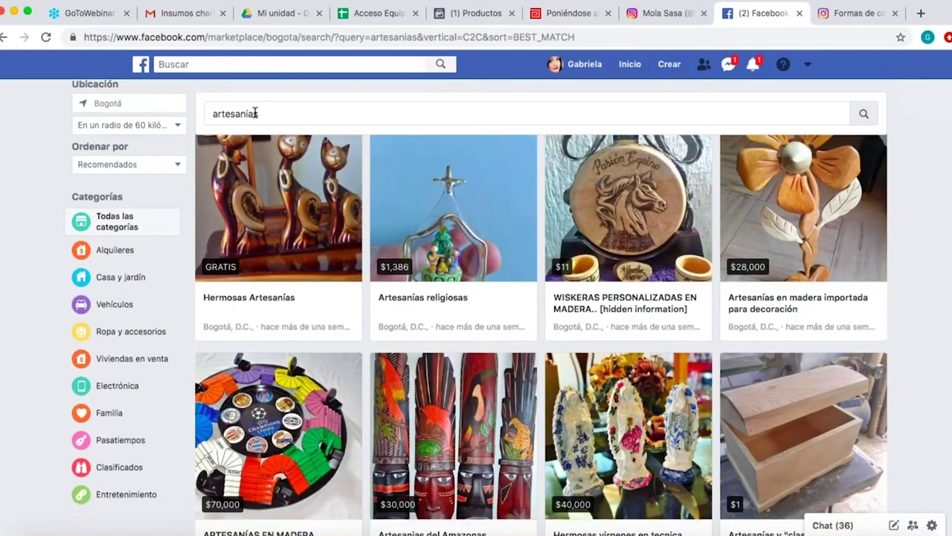
{"action": "scroll", "coordinate": [254, 113], "scroll_direction": "down", "scroll_amount": 8}
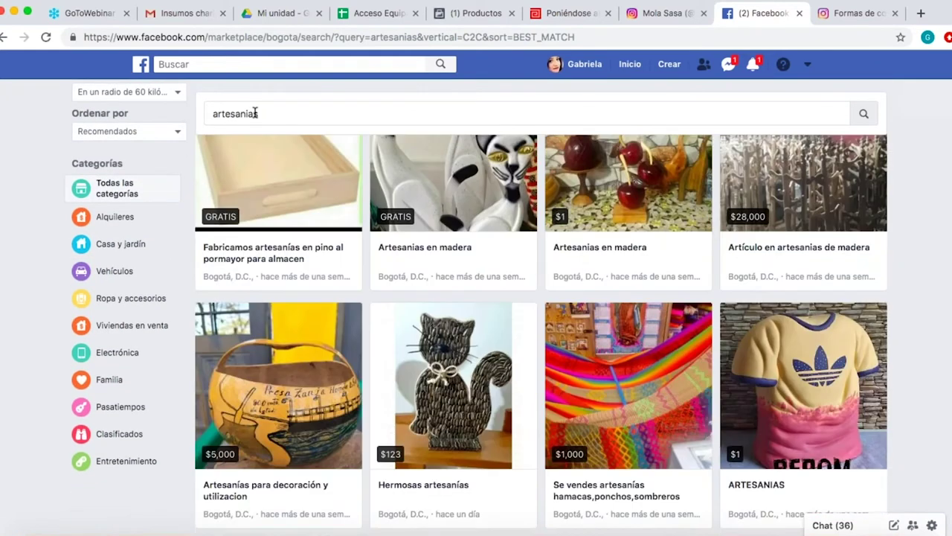
{"action": "scroll", "coordinate": [255, 113], "scroll_direction": "up", "scroll_amount": 7}
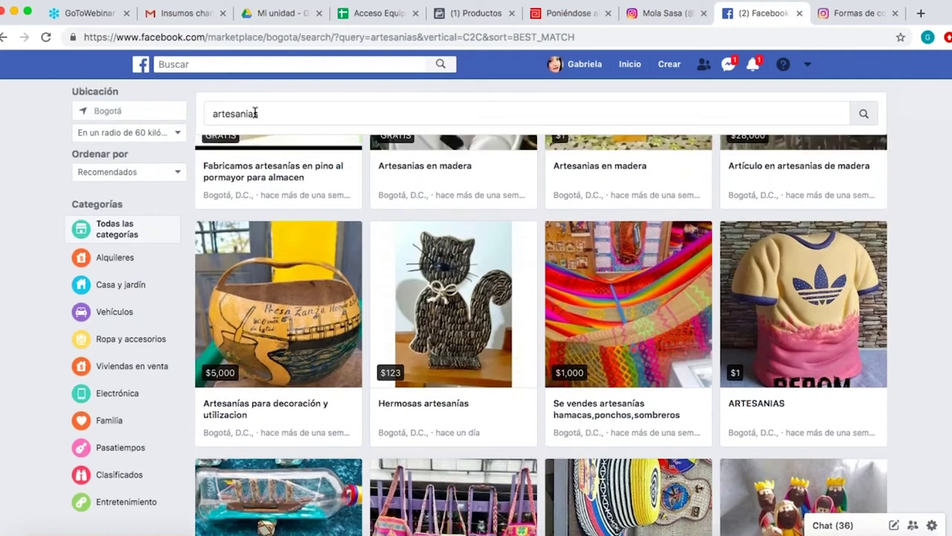
{"action": "scroll", "coordinate": [254, 113], "scroll_direction": "up", "scroll_amount": 15}
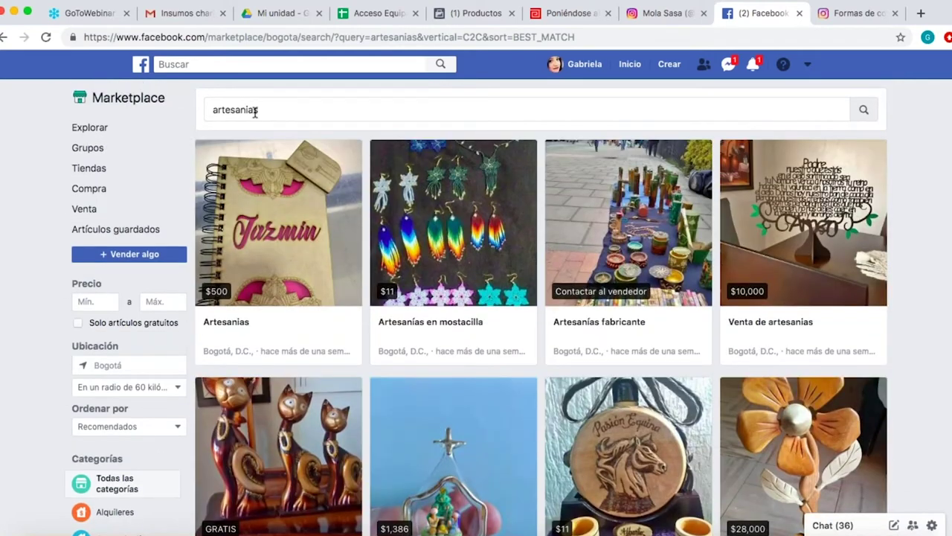
Start a new Marketplace sale listing and attach the photo "Barniz de Pasto.jpg" from the insumoscharla folder.
{"action": "left_click", "coordinate": [108, 254]}
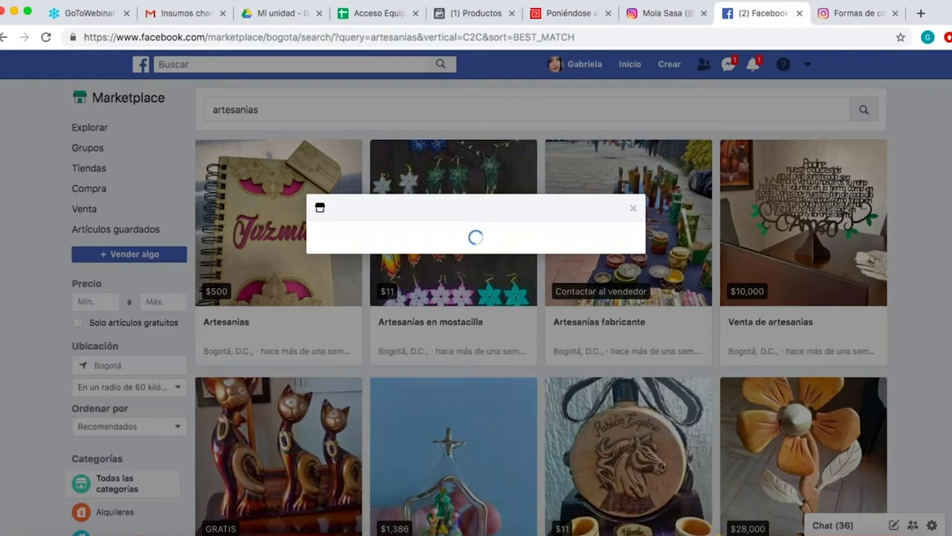
{"action": "left_click", "coordinate": [634, 210]}
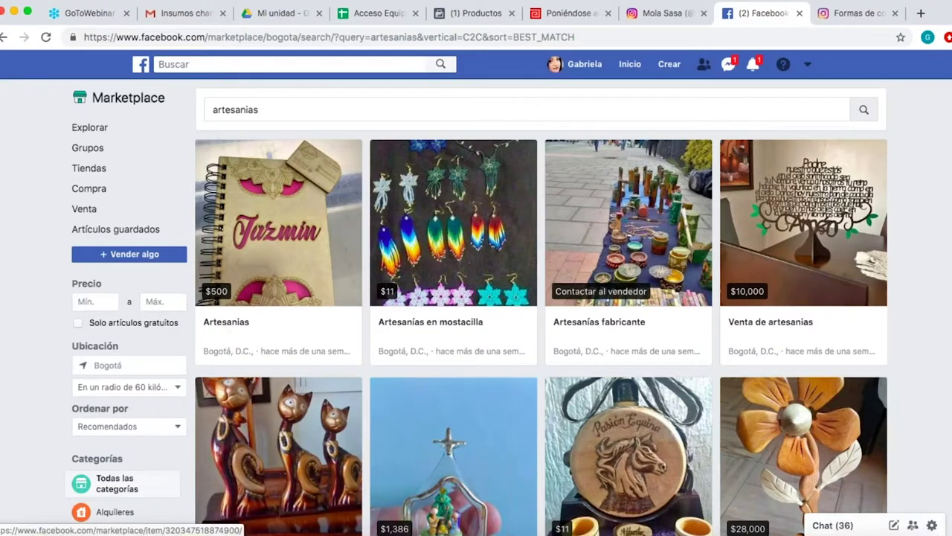
{"action": "left_click", "coordinate": [113, 256]}
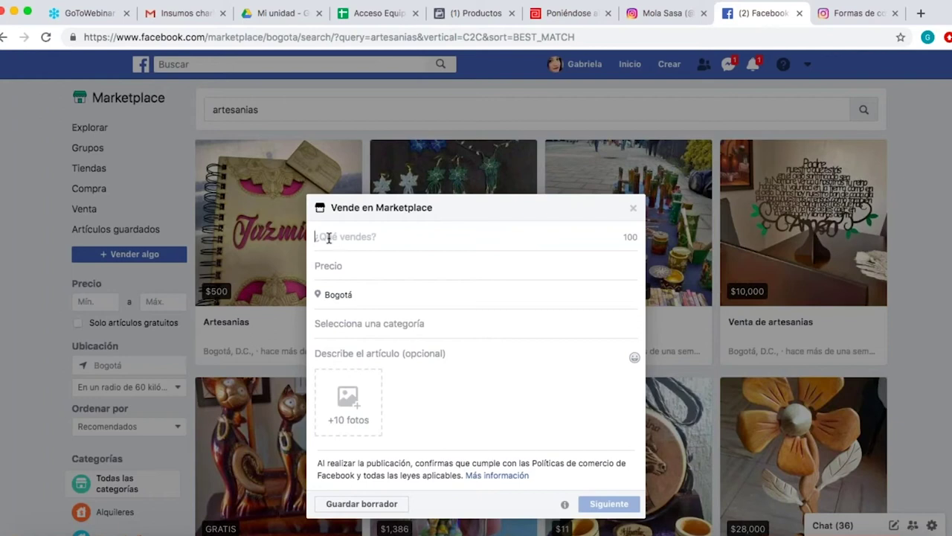
{"action": "left_click", "coordinate": [357, 414]}
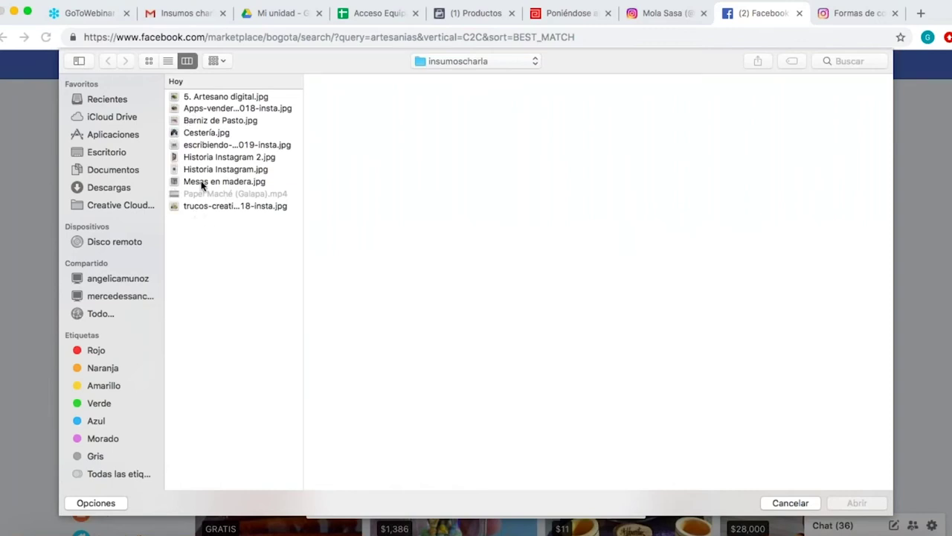
{"action": "left_click", "coordinate": [196, 122]}
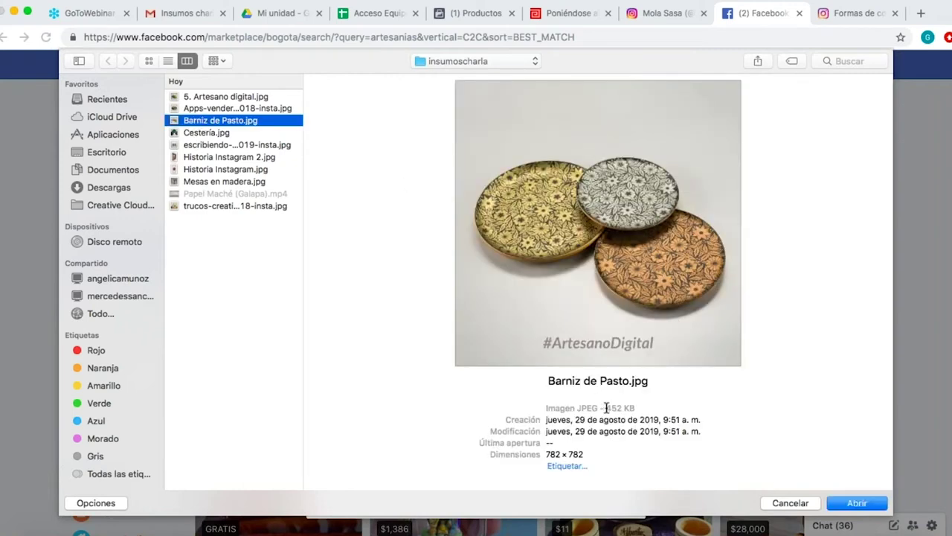
{"action": "left_click", "coordinate": [633, 406]}
{"action": "double_click", "coordinate": [633, 406]}
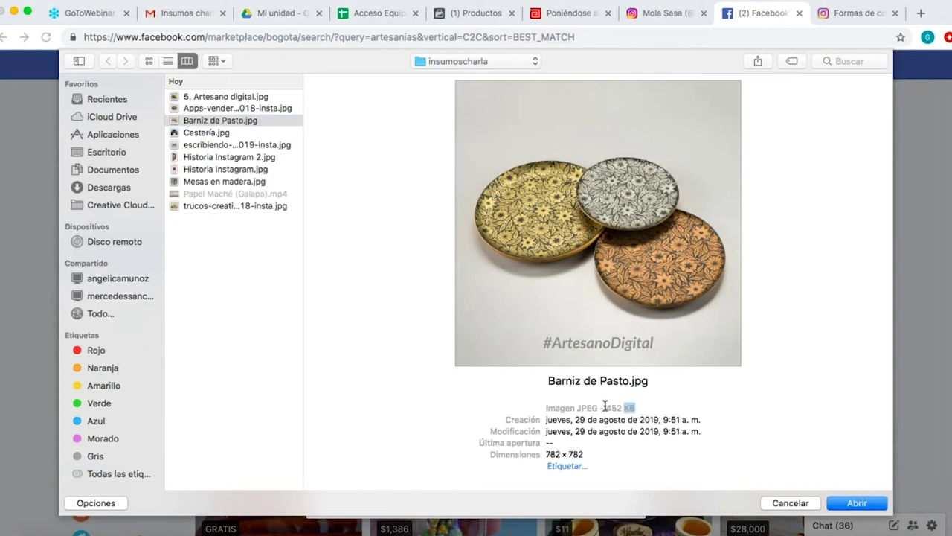
{"action": "left_click", "coordinate": [855, 504]}
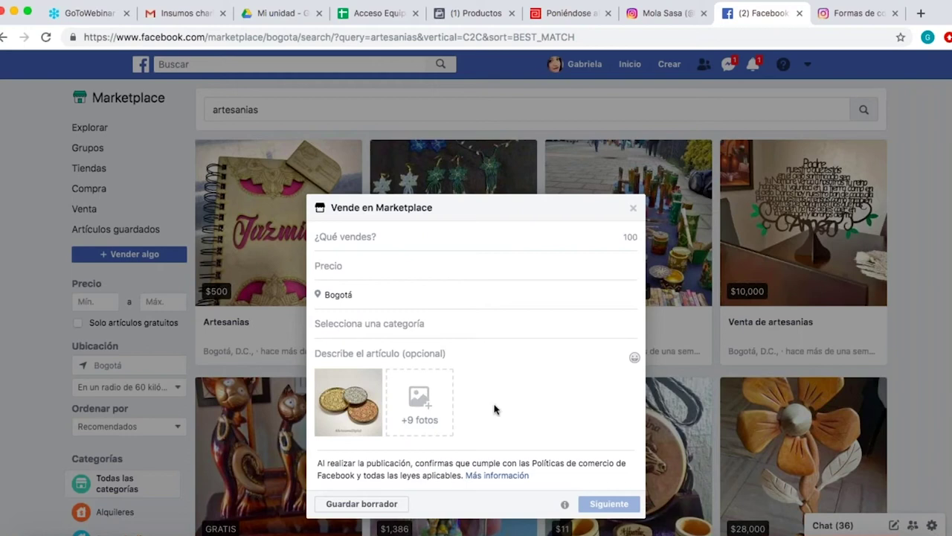
{"action": "mouse_move", "coordinate": [340, 402]}
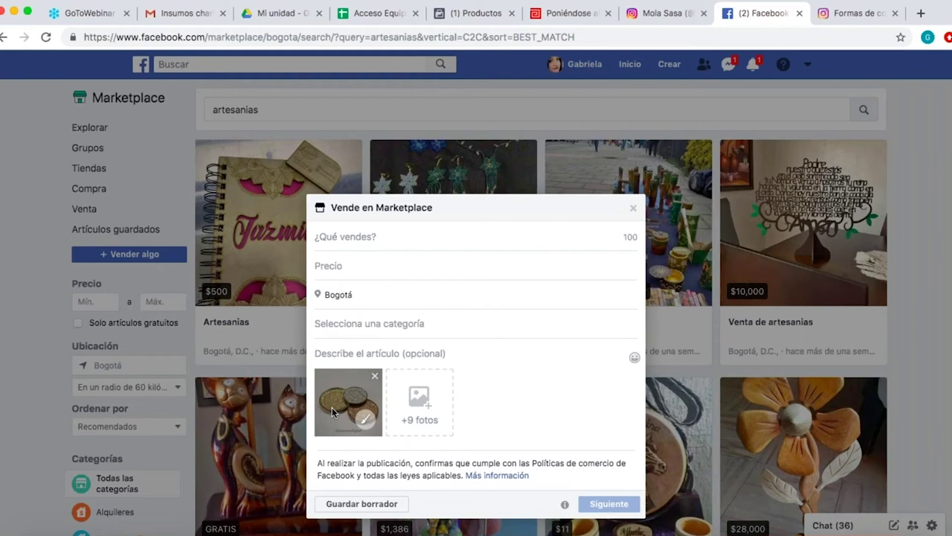
Title the listing "artesanía, platos de mopa mopa.".
{"action": "left_click", "coordinate": [346, 236]}
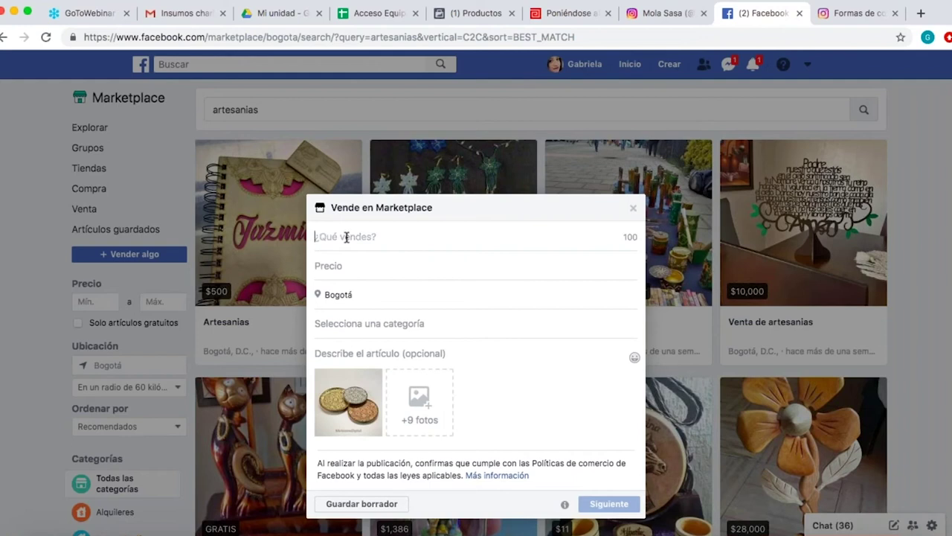
{"action": "type", "text": "Pla"}
{"action": "key", "text": "BackSpace"}
{"action": "key", "text": "BackSpace"}
{"action": "key", "text": "BackSpace"}
{"action": "type", "text": "artesania, platos elab"}
{"action": "key", "text": "BackSpace"}
{"action": "key", "text": "BackSpace"}
{"action": "key", "text": "BackSpace"}
{"action": "key", "text": "BackSpace"}
{"action": "type", "text": "de "}
{"action": "type", "text": "mon"}
{"action": "key", "text": "BackSpace"}
{"action": "type", "text": "pa mopa,"}
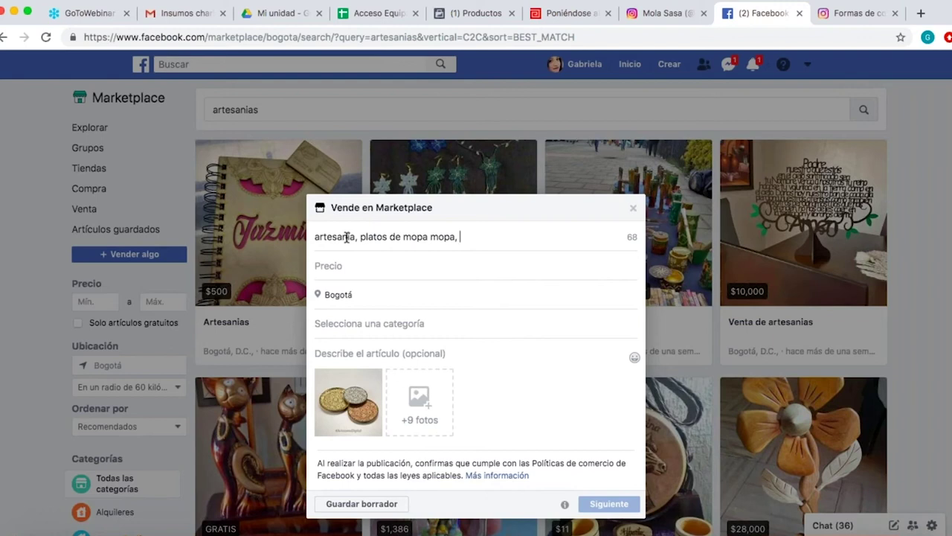
{"action": "key", "text": "BackSpace"}
{"action": "key", "text": "BackSpace"}
{"action": "type", "text": "."}
Set the listing's price to $1 and its category to Arte y manualidades.
{"action": "left_click", "coordinate": [328, 275]}
{"action": "type", "text": "1"}
{"action": "left_click", "coordinate": [390, 326]}
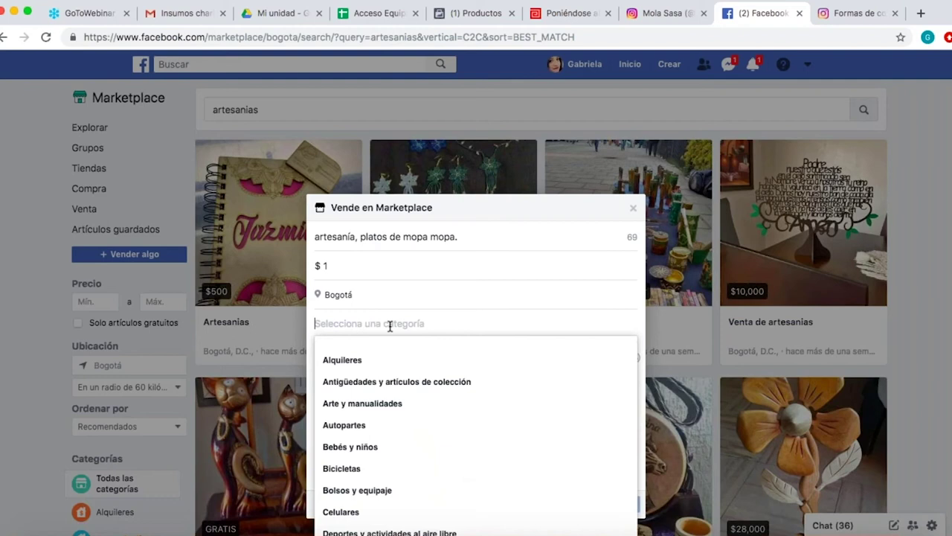
{"action": "key", "text": "Down"}
{"action": "key", "text": "Down"}
{"action": "key", "text": "Down"}
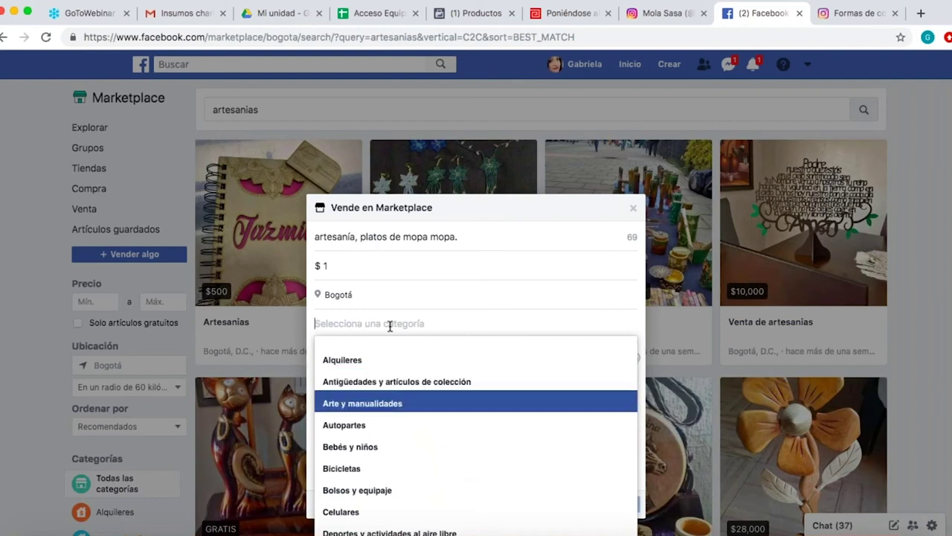
{"action": "key", "text": "Up"}
{"action": "key", "text": "Down"}
{"action": "key", "text": "Down"}
{"action": "key", "text": "Down"}
{"action": "key", "text": "Down"}
{"action": "key", "text": "Down"}
{"action": "key", "text": "Down"}
{"action": "key", "text": "Down"}
{"action": "key", "text": "Down"}
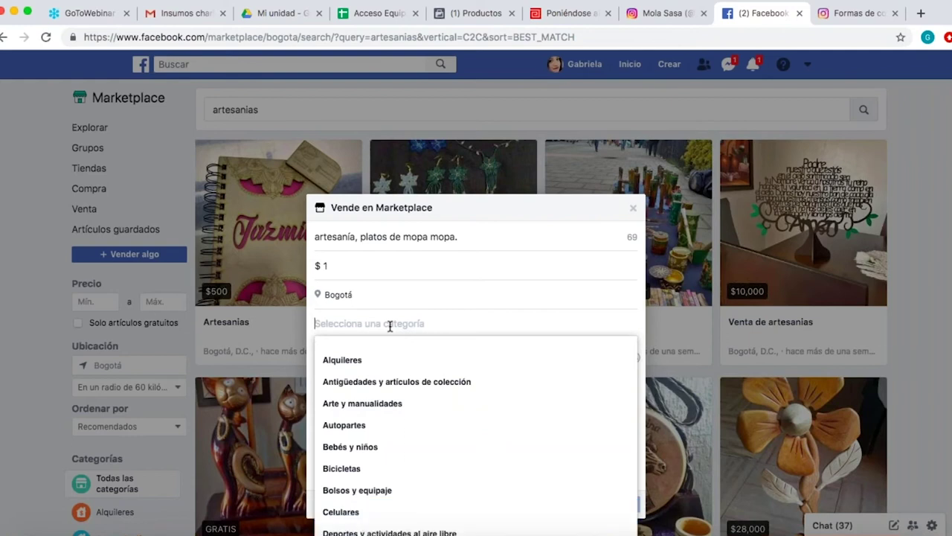
{"action": "scroll", "coordinate": [390, 326], "scroll_direction": "down", "scroll_amount": 2}
{"action": "key", "text": "Up"}
{"action": "key", "text": "Up"}
{"action": "key", "text": "Up"}
{"action": "key", "text": "Down"}
{"action": "key", "text": "Down"}
{"action": "key", "text": "Down"}
{"action": "key", "text": "Down"}
{"action": "key", "text": "Down"}
{"action": "key", "text": "Down"}
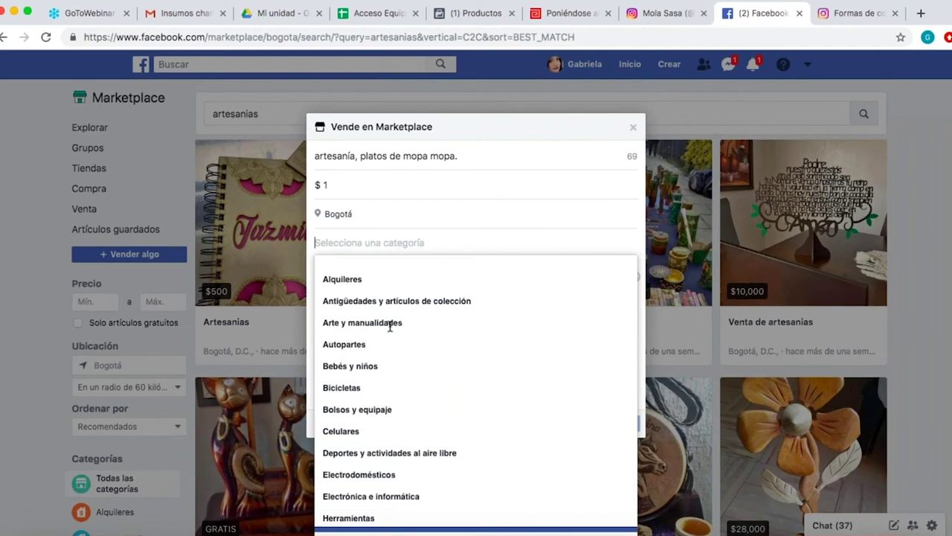
{"action": "key", "text": "Up"}
{"action": "key", "text": "Up"}
{"action": "key", "text": "Up"}
{"action": "key", "text": "Up"}
{"action": "key", "text": "Up"}
{"action": "key", "text": "Up"}
{"action": "key", "text": "Up"}
{"action": "key", "text": "Up"}
{"action": "key", "text": "Up"}
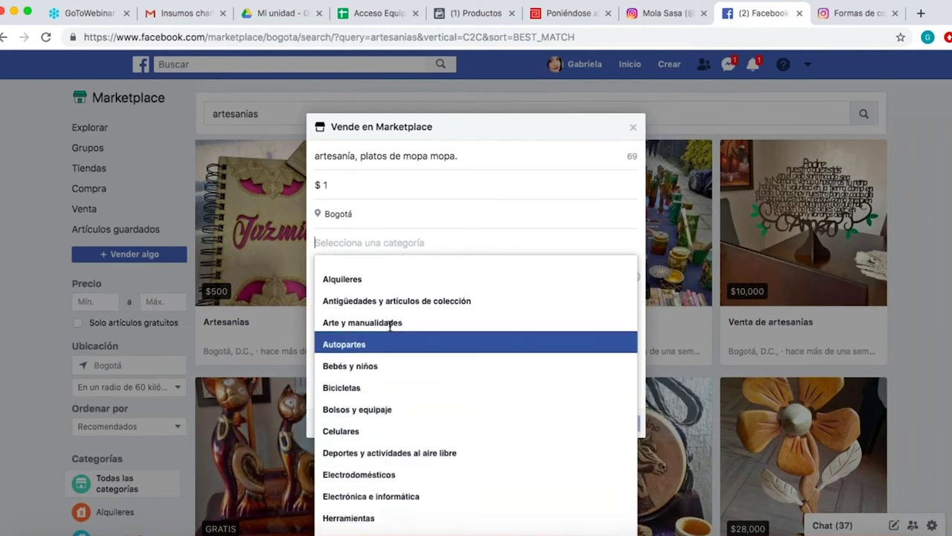
{"action": "key", "text": "Up"}
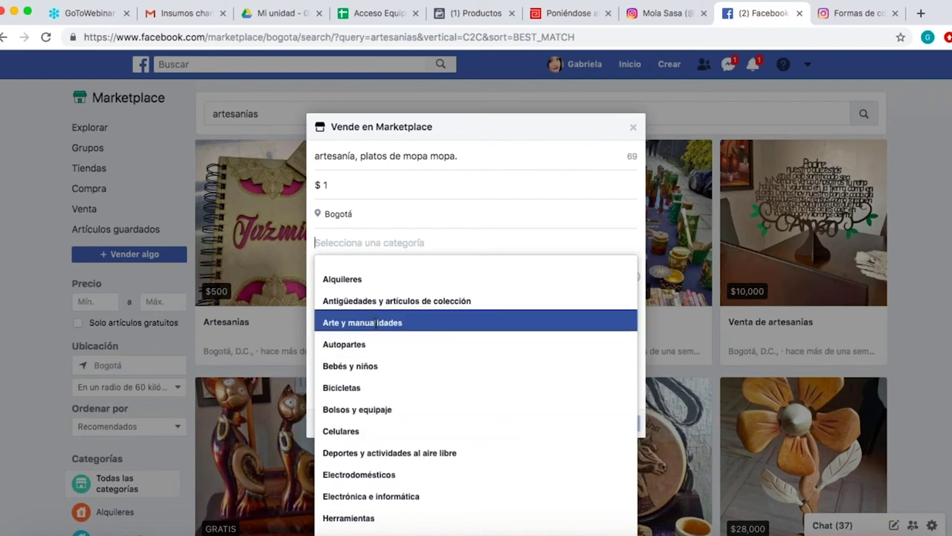
{"action": "left_click", "coordinate": [375, 322]}
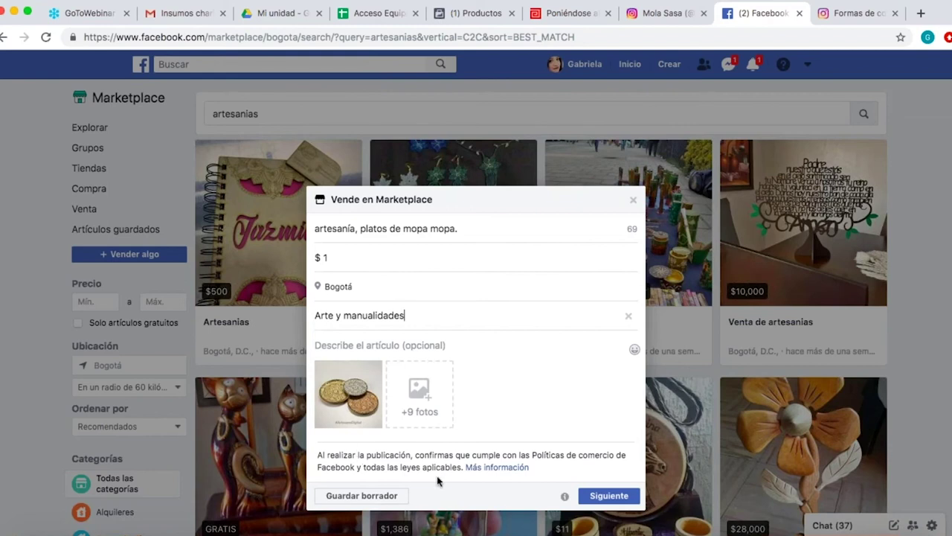
View the listing's recipient selection, return to the form and discard the unpublished listing.
{"action": "left_click", "coordinate": [604, 497]}
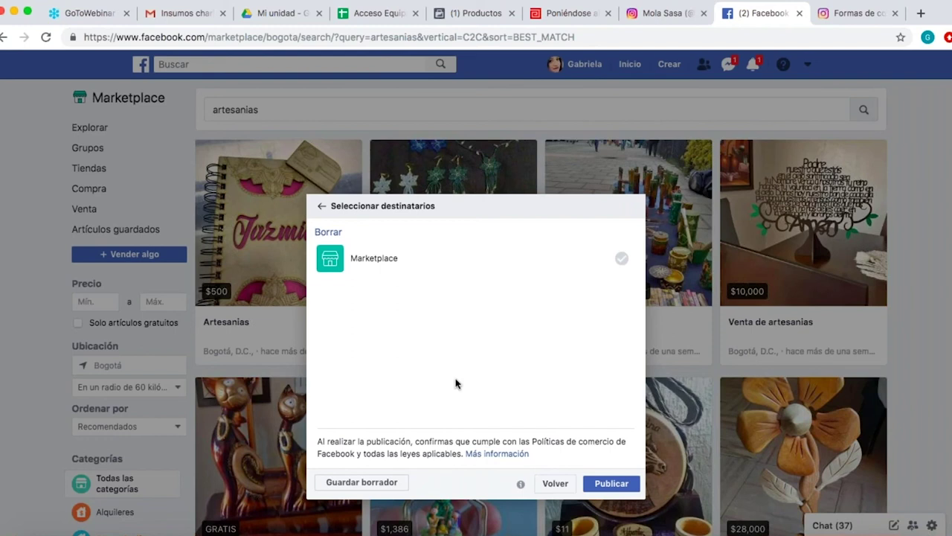
{"action": "left_click", "coordinate": [548, 482]}
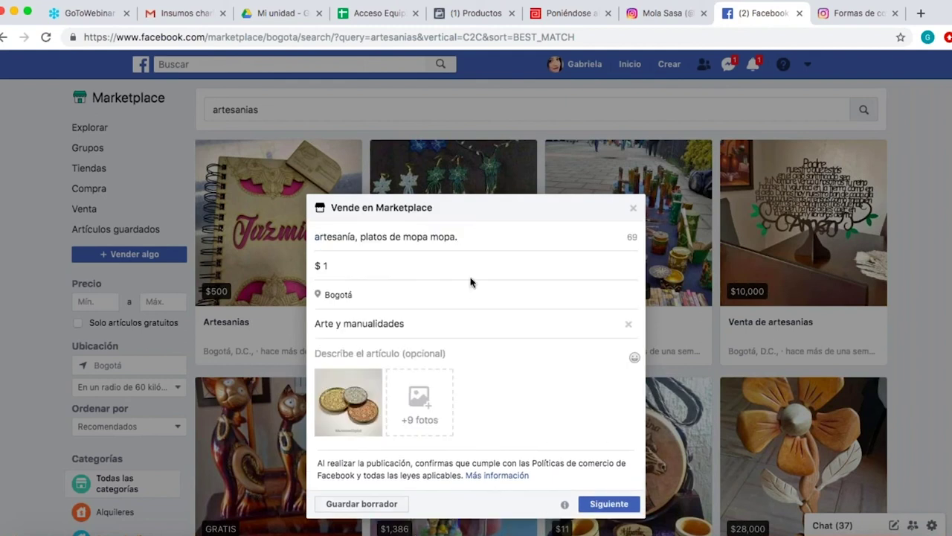
{"action": "left_click", "coordinate": [633, 212]}
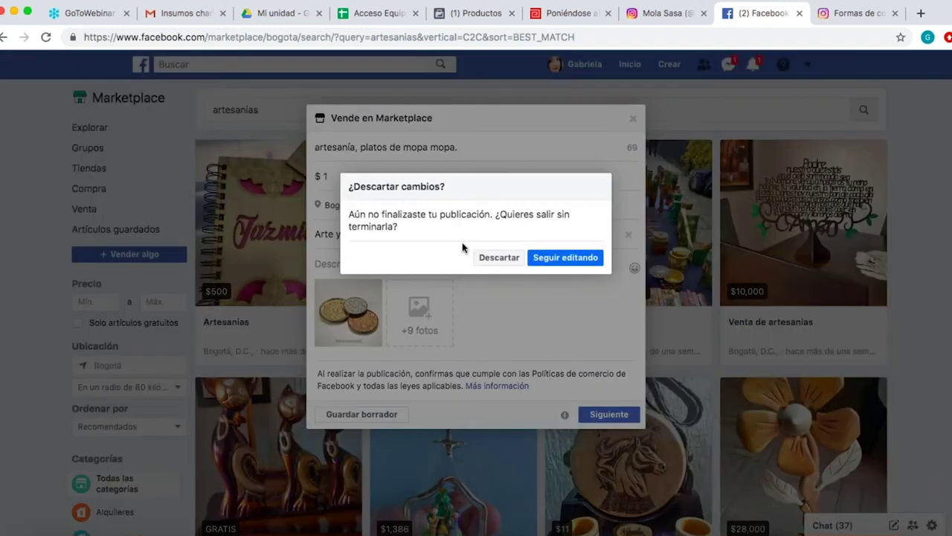
{"action": "left_click", "coordinate": [499, 257]}
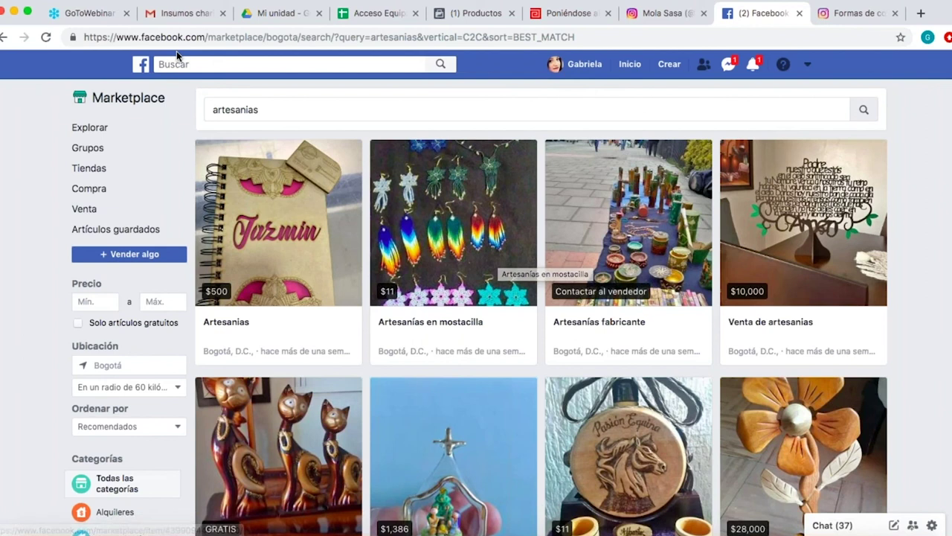
Switch to the managed page Juan El Artesano.
{"action": "left_click", "coordinate": [809, 65]}
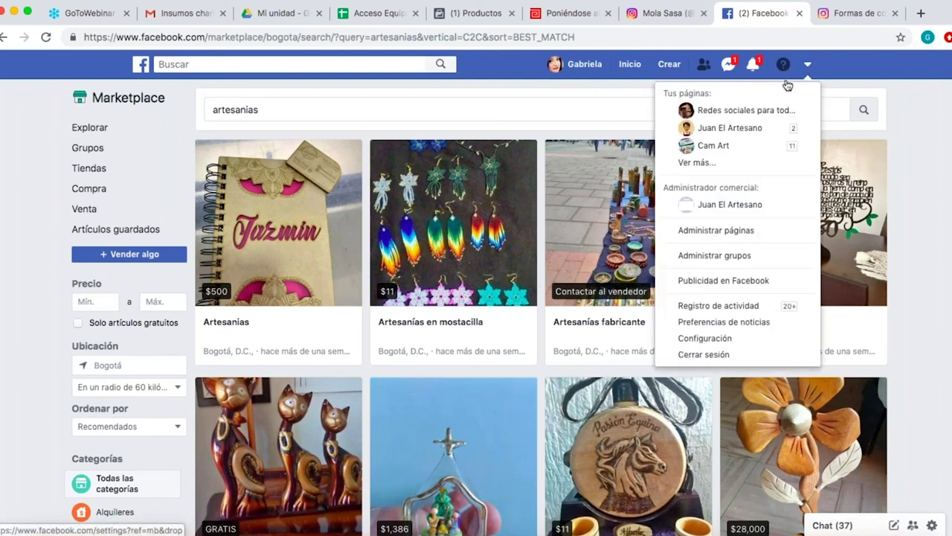
{"action": "left_click", "coordinate": [722, 128]}
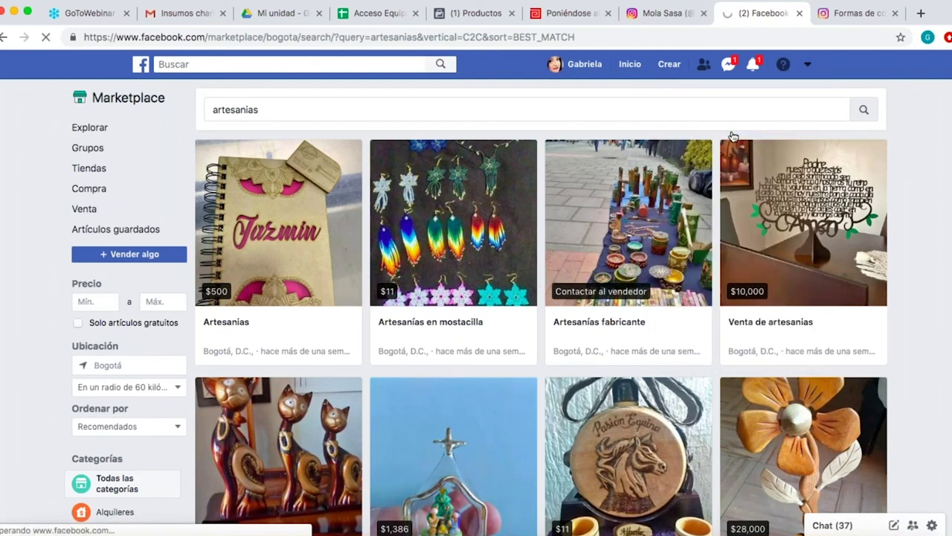